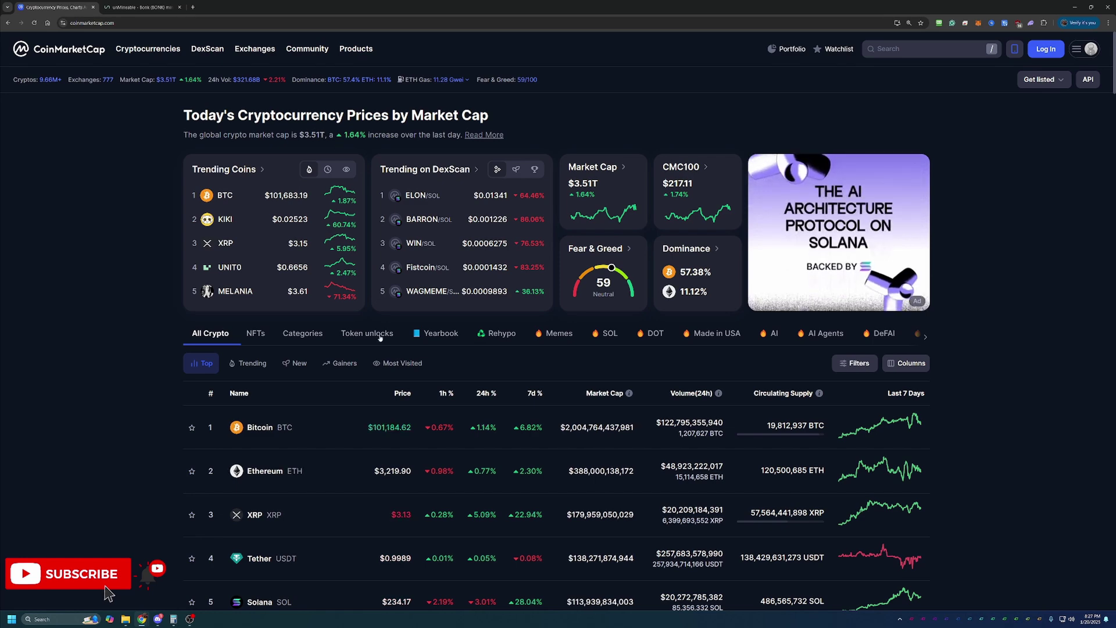
Step: Search CoinMarketCap for 'bonk' and open the Bonk (BONK) coin page
scroll(556, 358, down, 1)
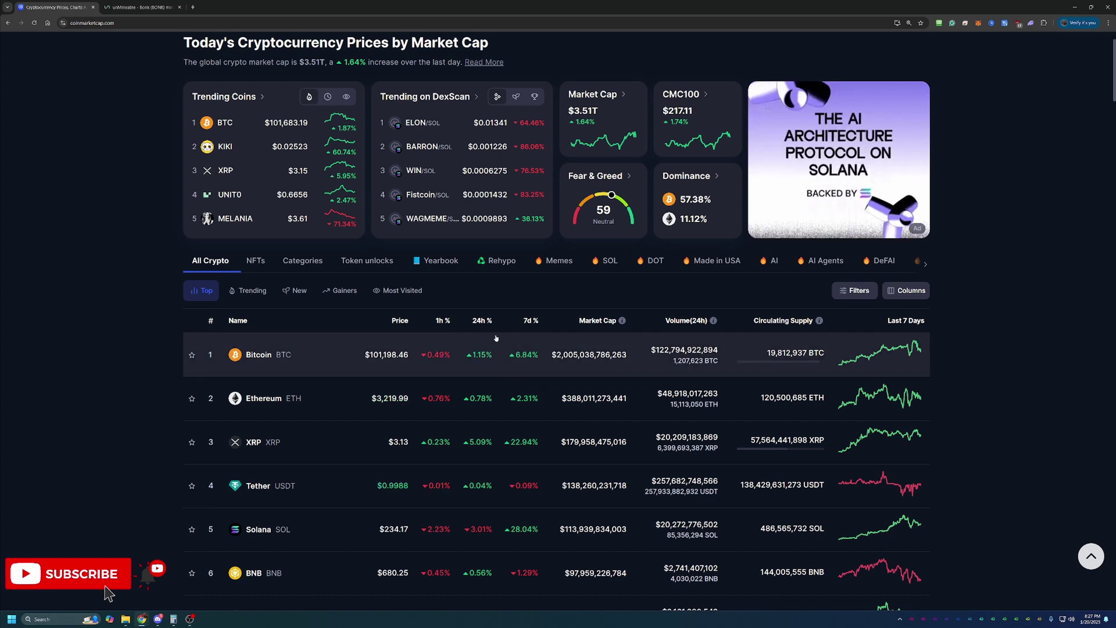
scroll(471, 346, down, 1)
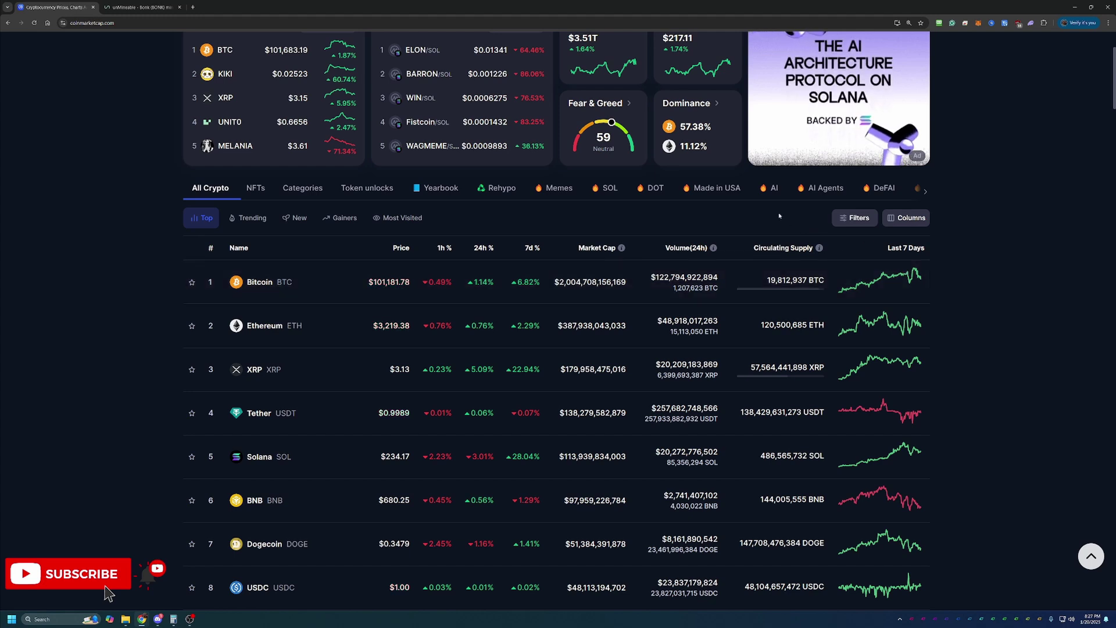
mouse_move(705, 264)
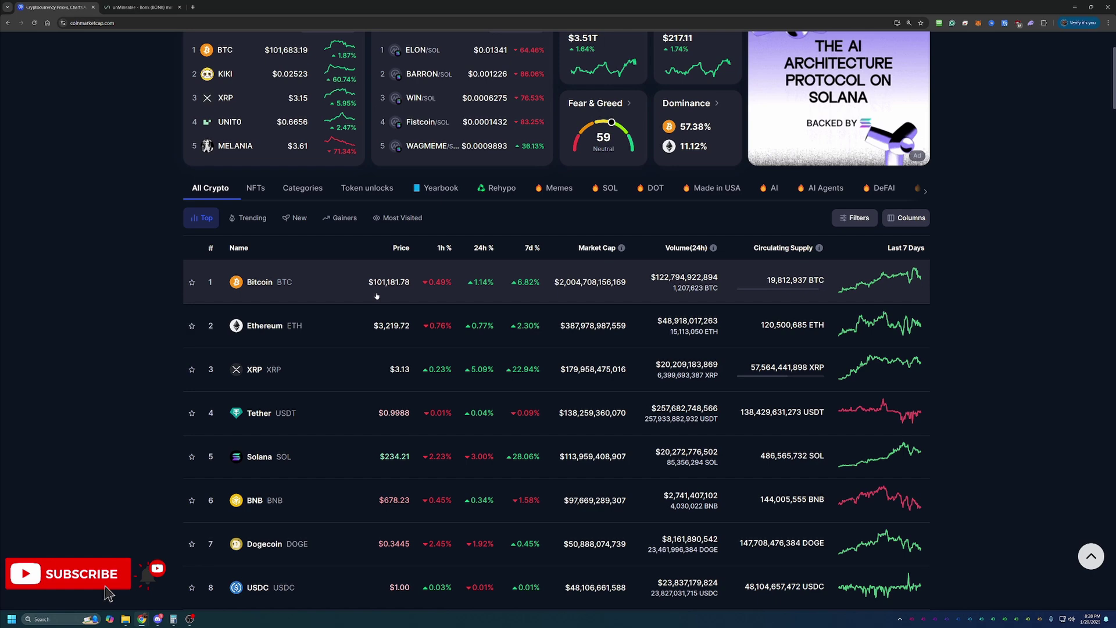
scroll(367, 305, down, 1)
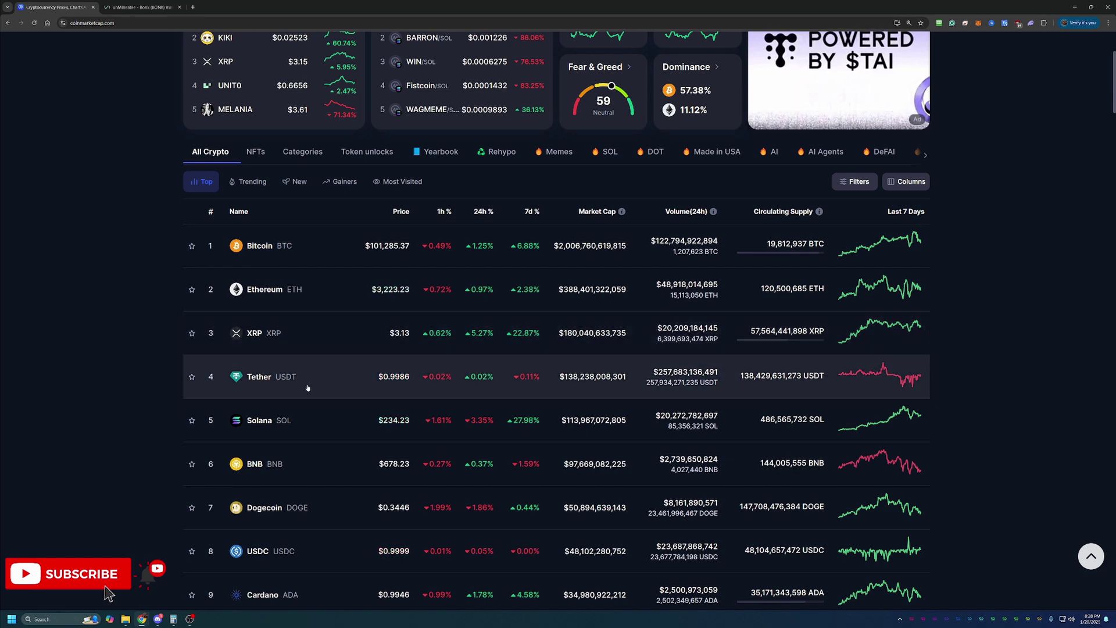
scroll(311, 384, down, 1)
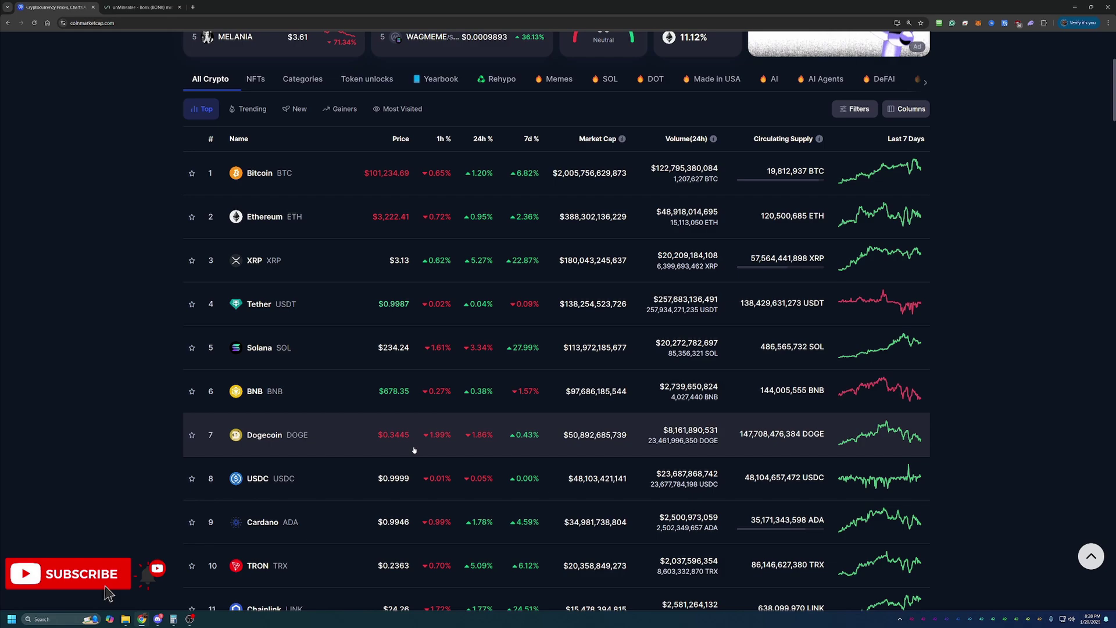
scroll(409, 445, down, 1)
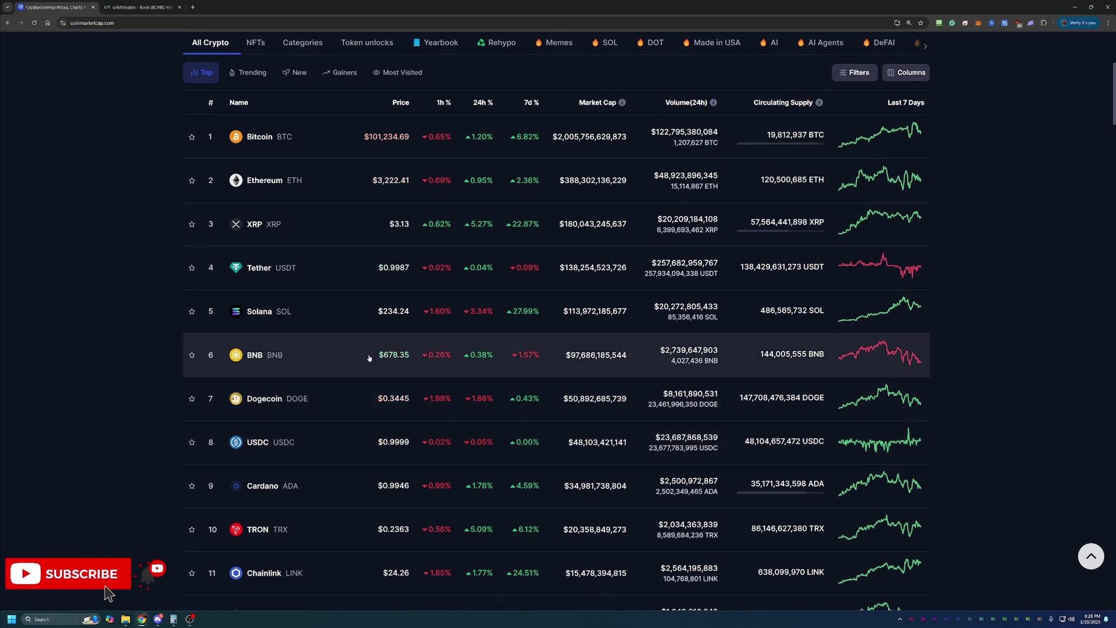
scroll(368, 361, down, 3)
scroll(868, 186, up, 8)
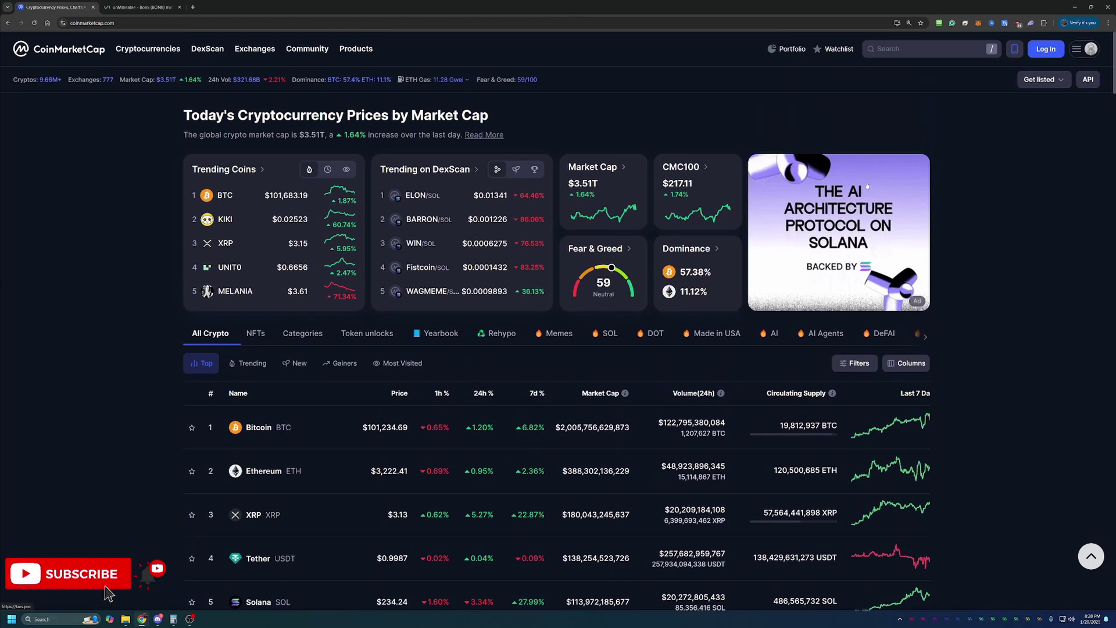
click(930, 48)
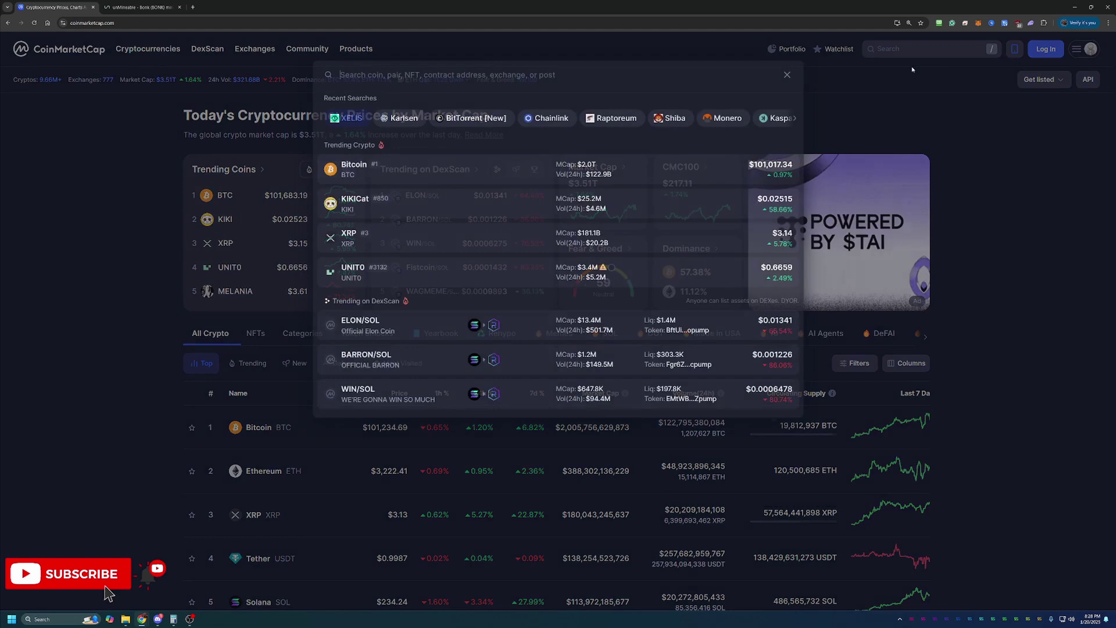
text(bonk)
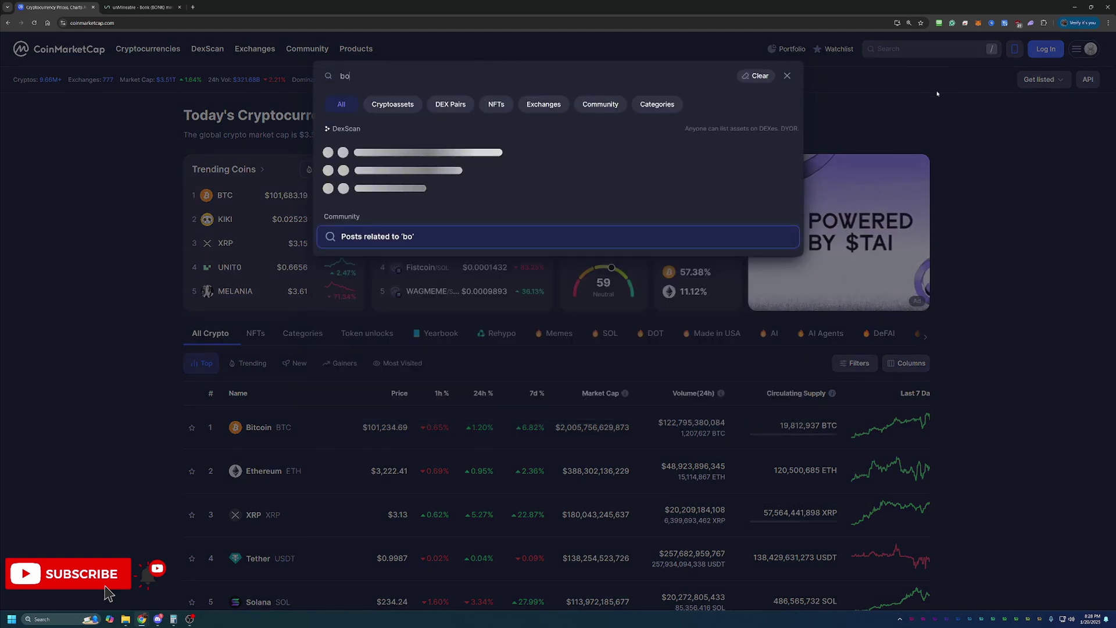
click(442, 151)
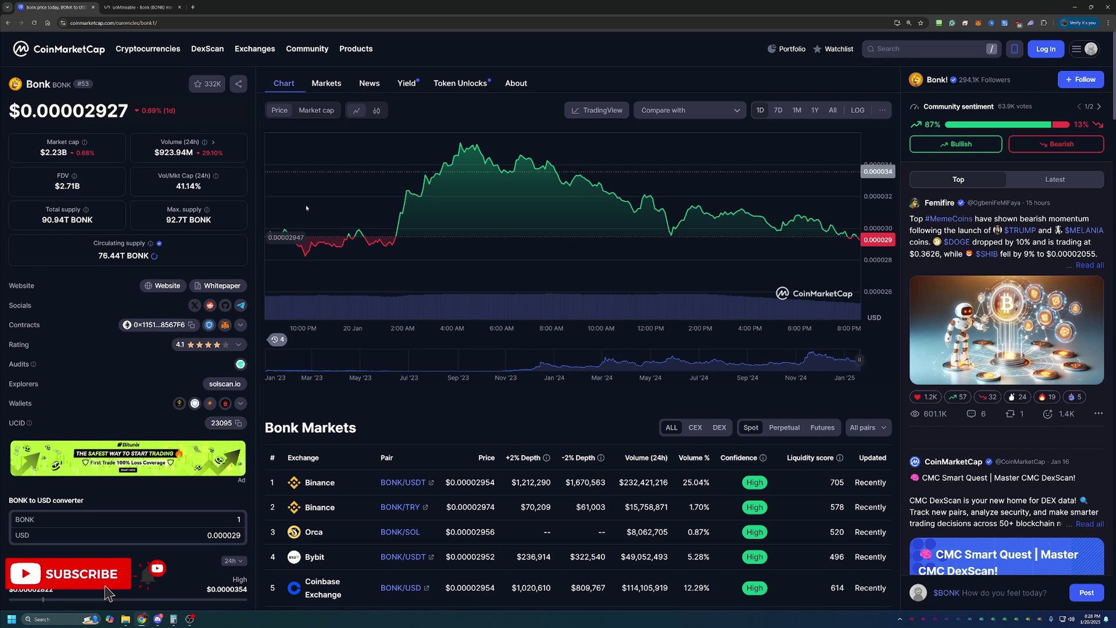
Step: Set the Bonk price chart to the All time range
click(833, 110)
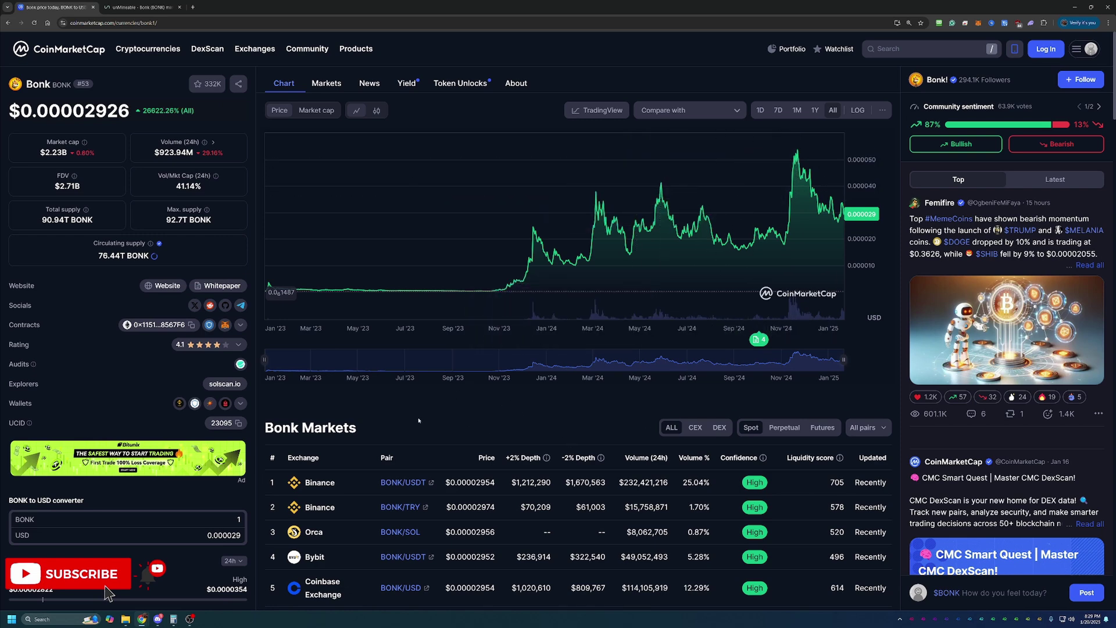
scroll(374, 400, down, 4)
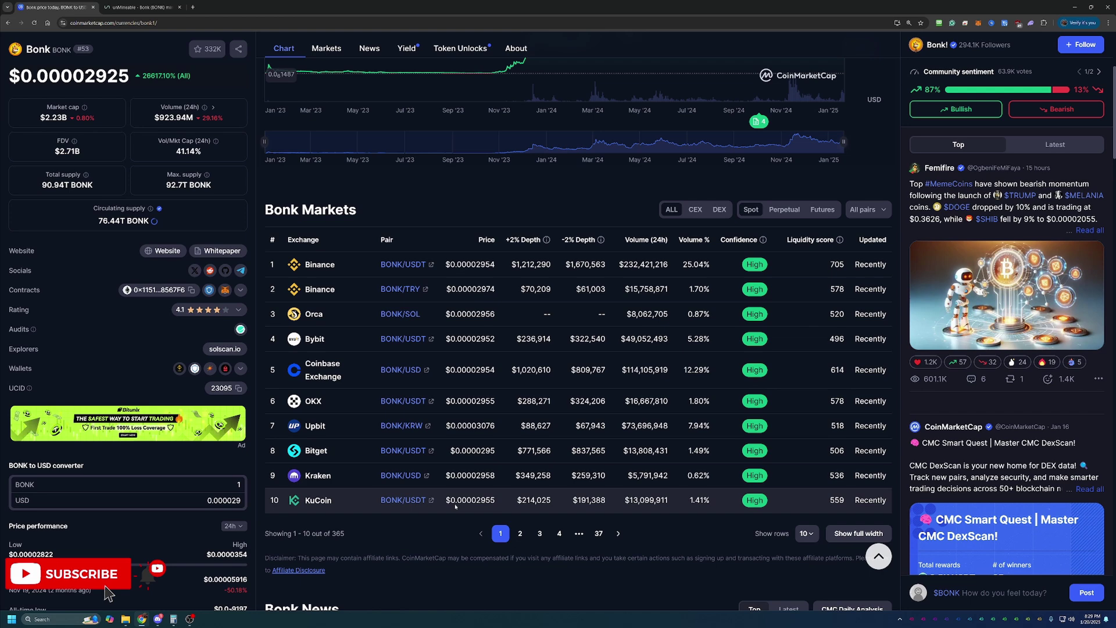
scroll(455, 506, up, 4)
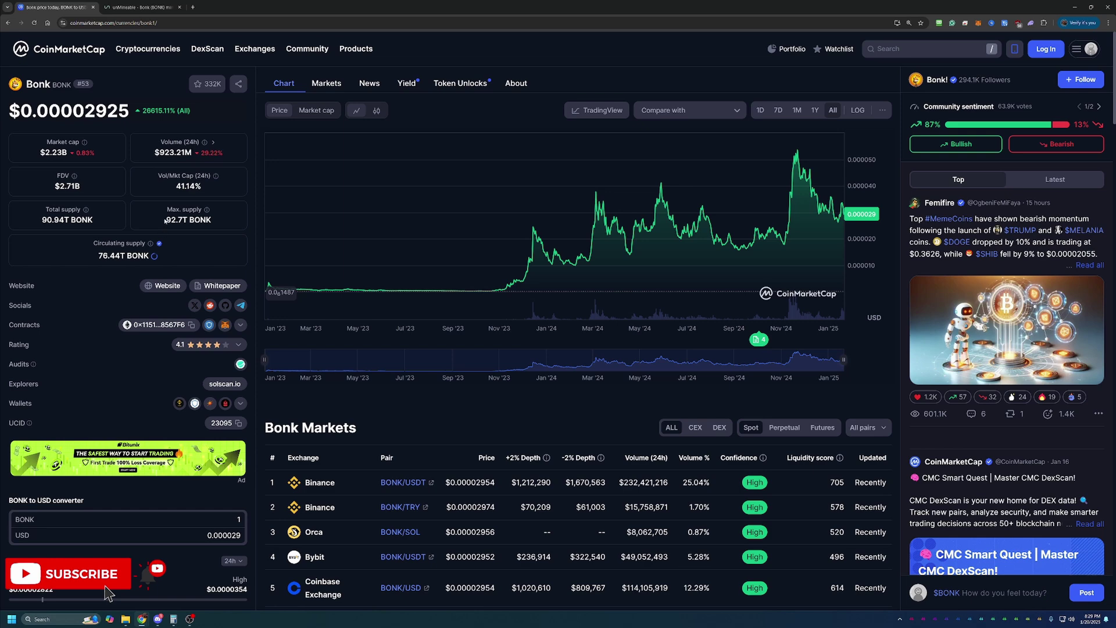
Step: On the unMineable BONK page, scroll down to the algorithm pool cards, including XelisHash
click(123, 5)
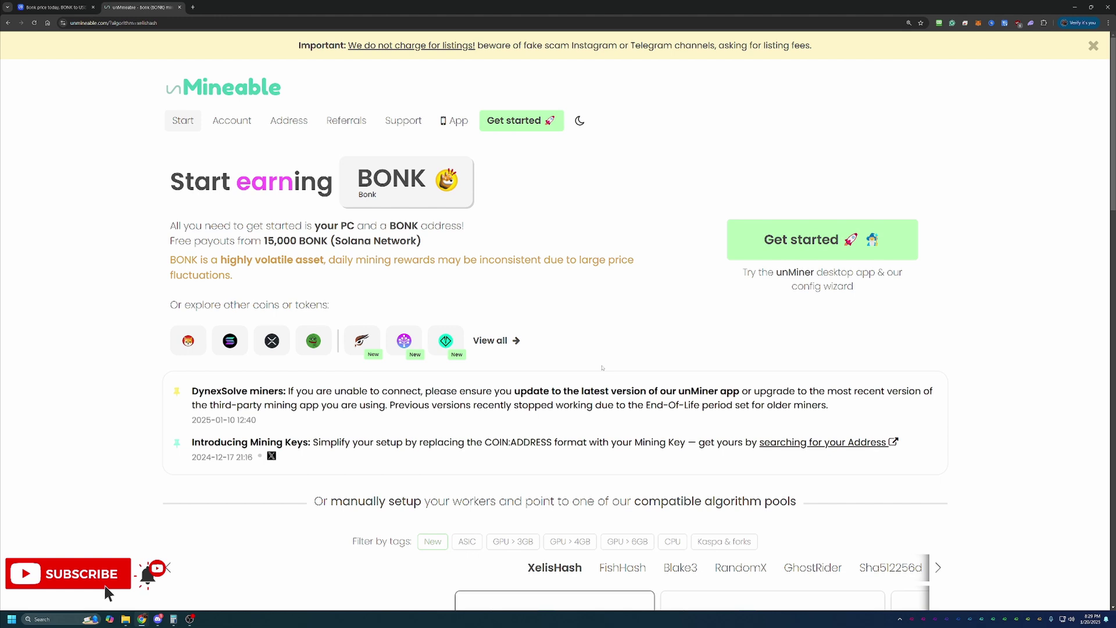
scroll(602, 367, down, 3)
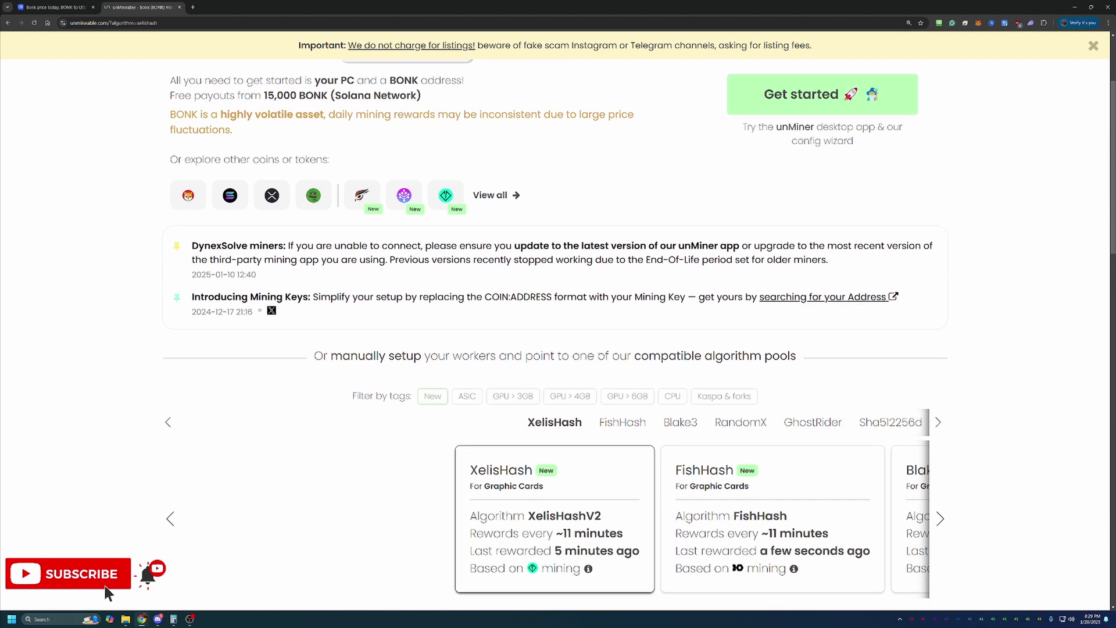
scroll(604, 362, down, 1)
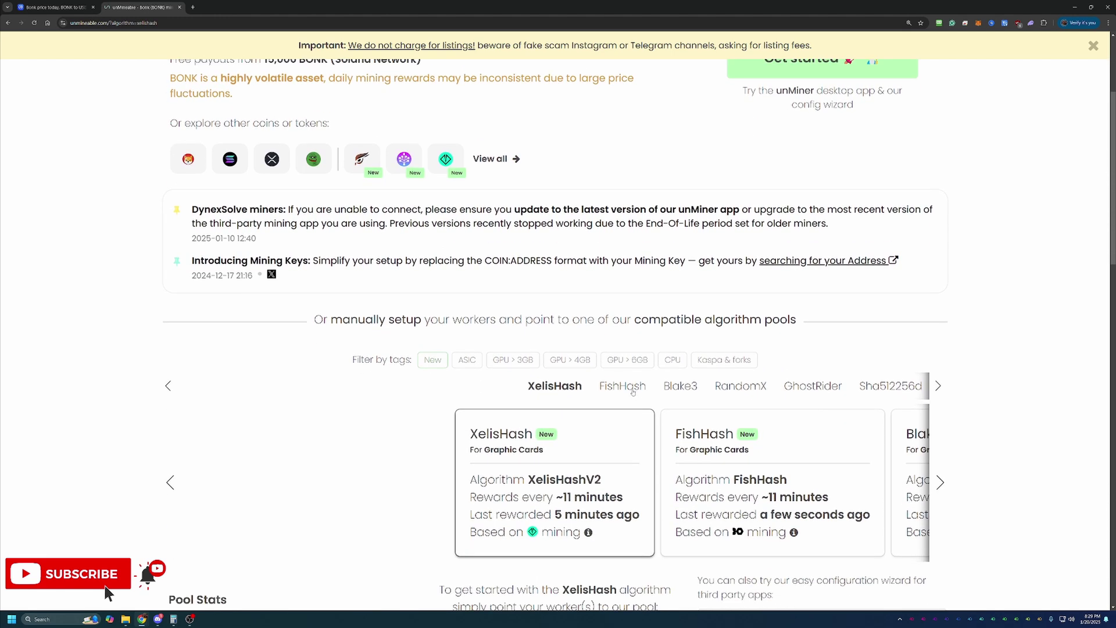
scroll(589, 438, down, 2)
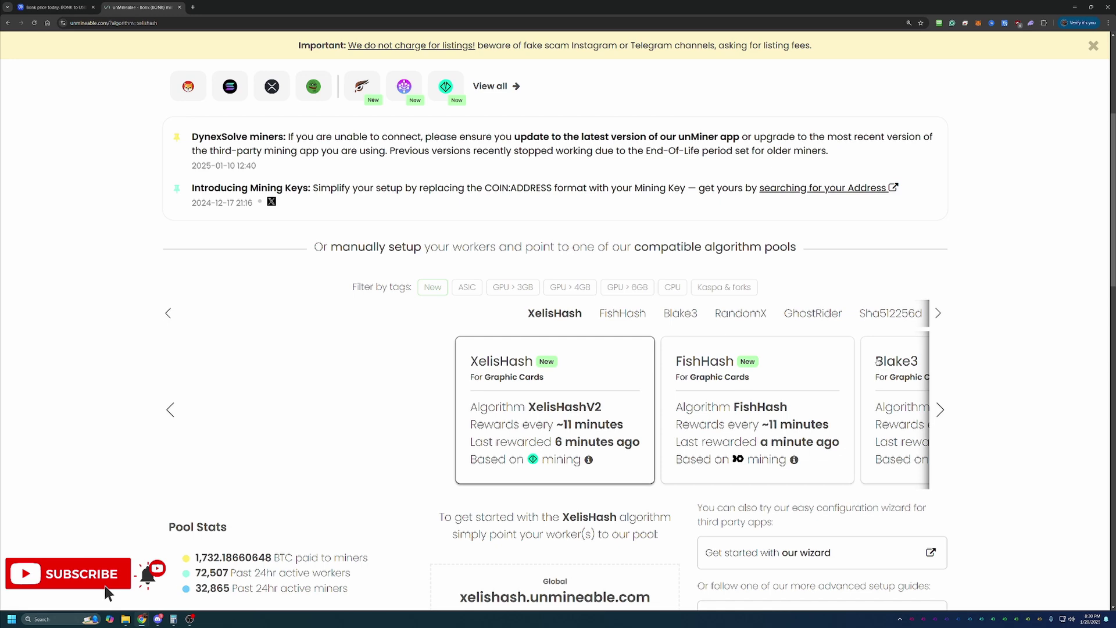
scroll(970, 353, down, 3)
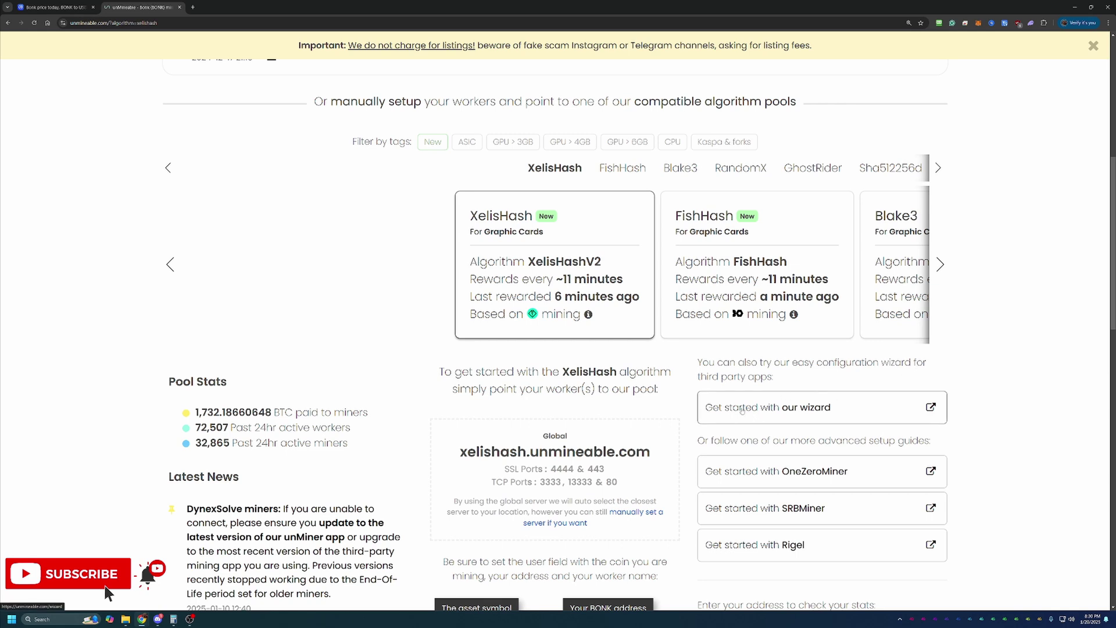
Step: Start the miner configuration wizard with Basic mode, GPU hardware and the KawPow algorithm
click(831, 410)
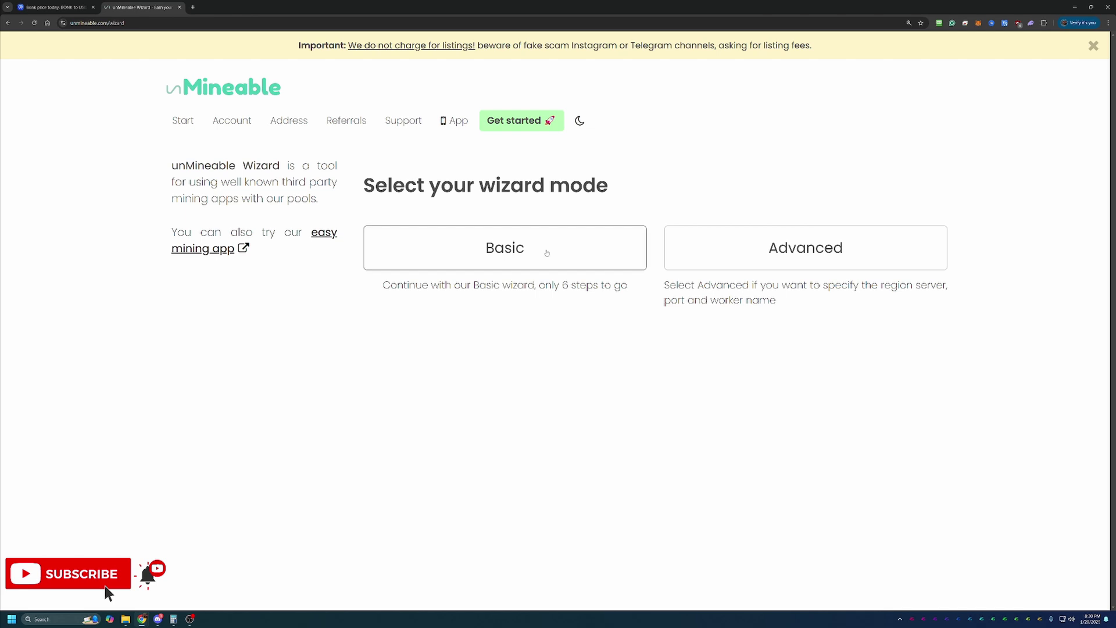
click(515, 261)
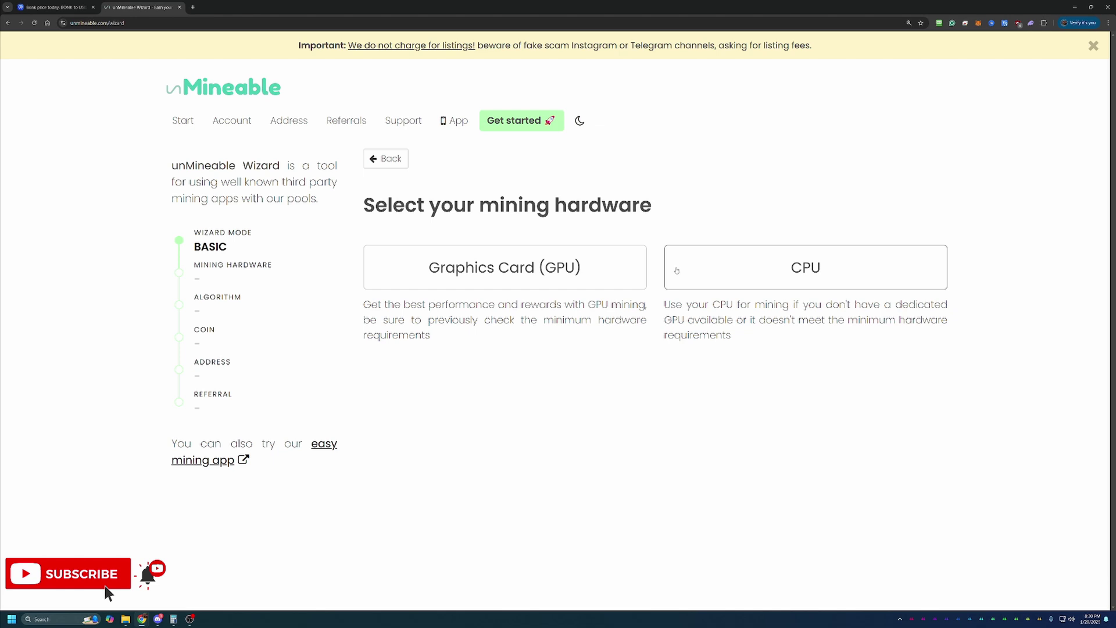
click(518, 262)
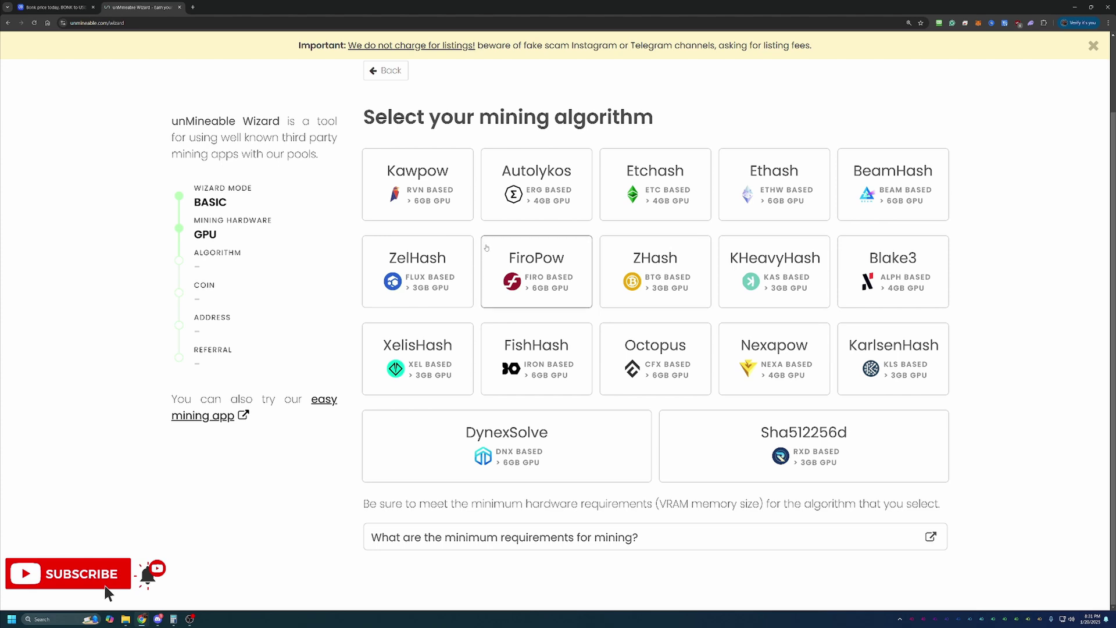
click(423, 215)
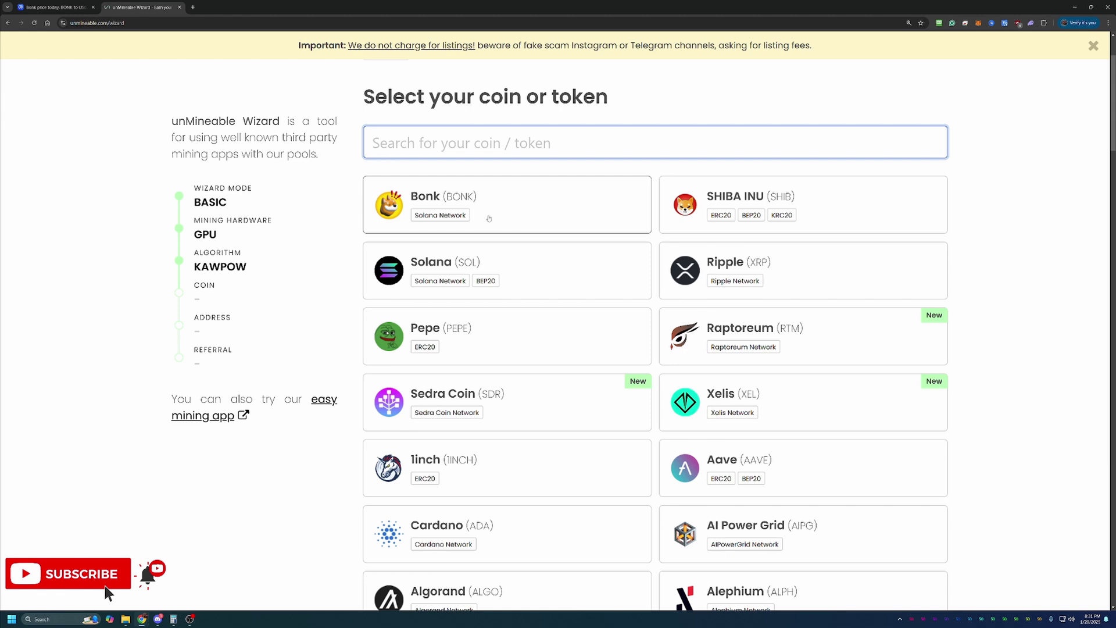
Step: Choose BONK as the coin, paste the payout wallet address and continue
click(394, 205)
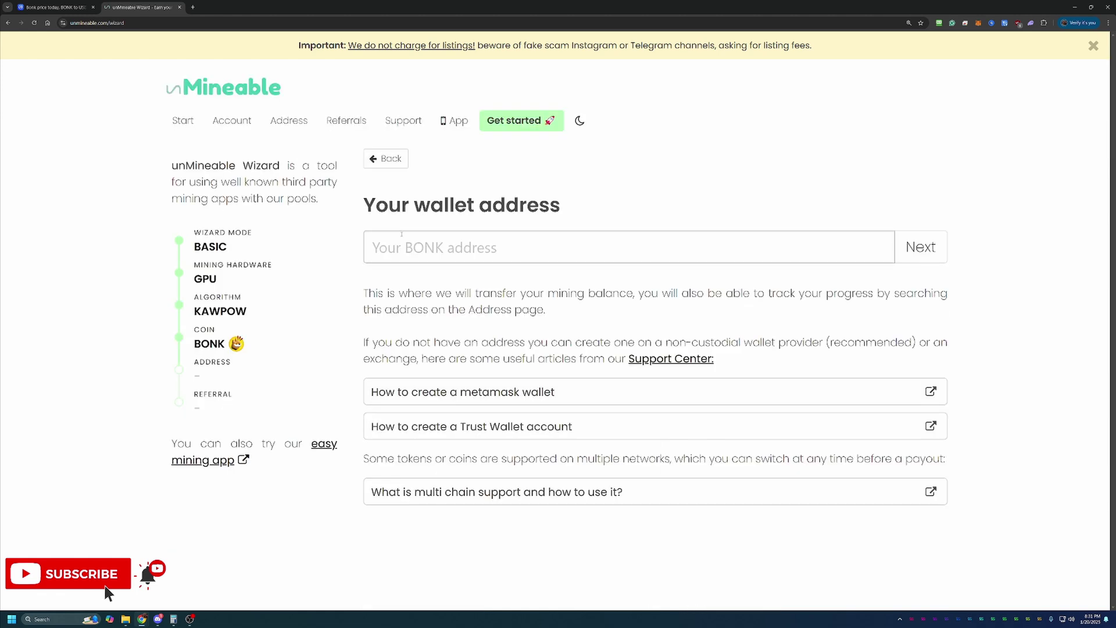
text(JD38n7ynKYcgPpF7k1BhXEeREu1KqptU93fVGy3S624k)
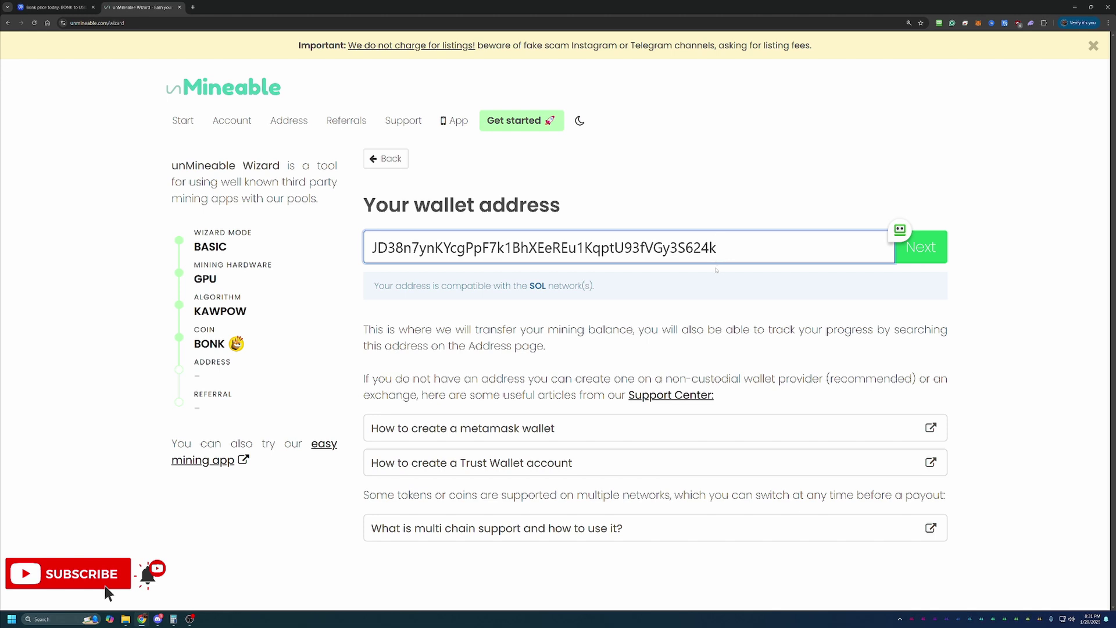
click(932, 253)
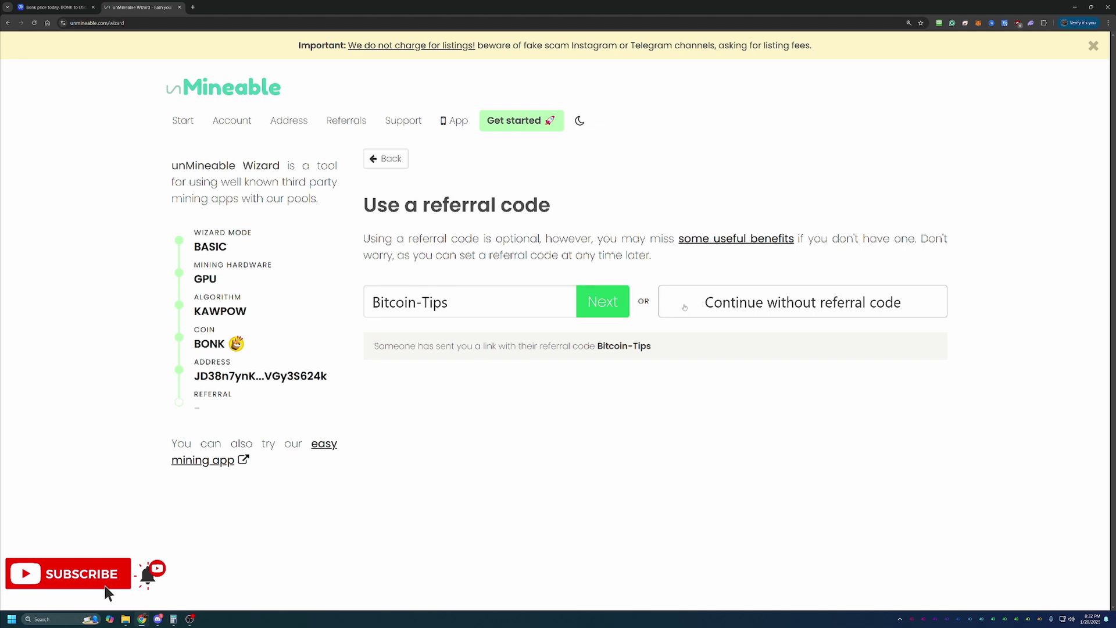
Step: Keep the prefilled referral code and finish the wizard to get the KawPow miner commands
click(582, 310)
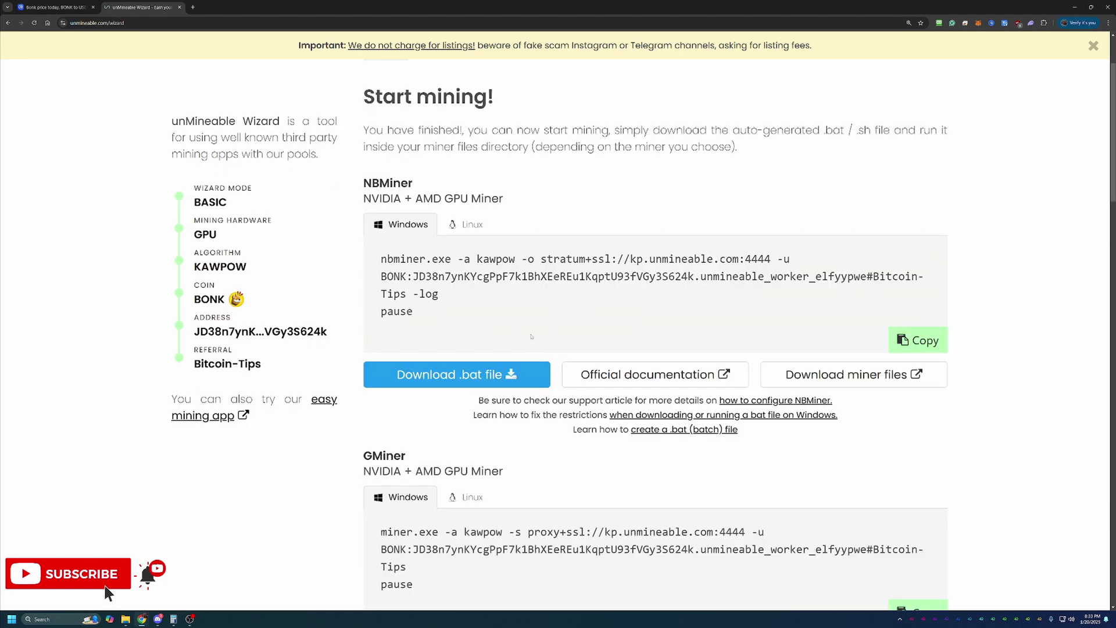
Step: Scroll the Start mining page down to the GMiner section
scroll(311, 335, down, 2)
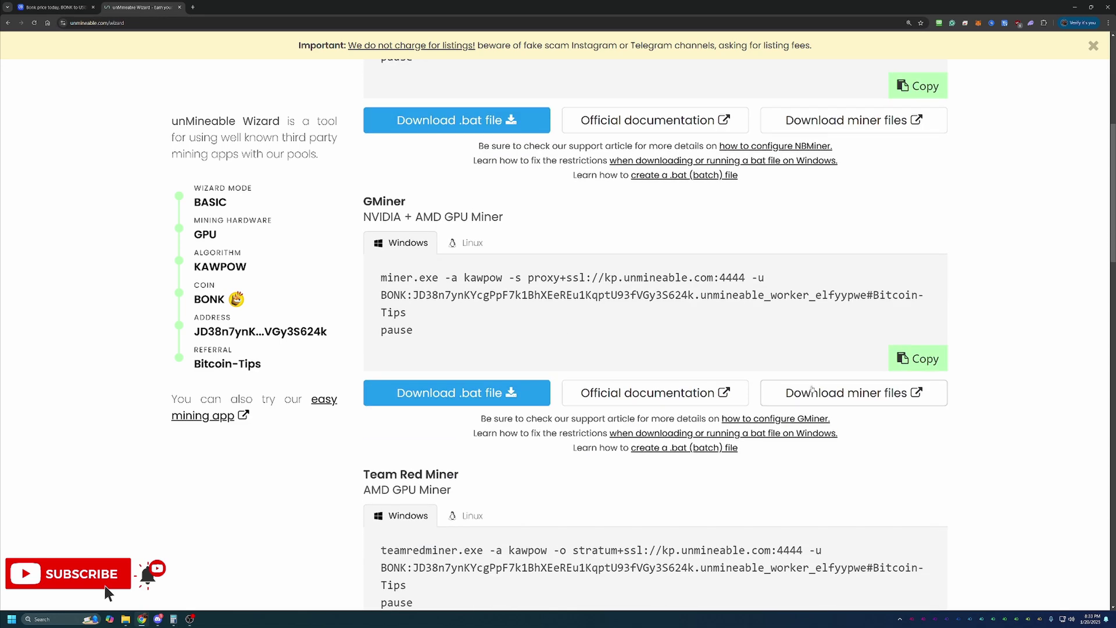
Step: Open GMiner's 3.44 GitHub releases page, then go back to the unMineable wizard tab
click(813, 391)
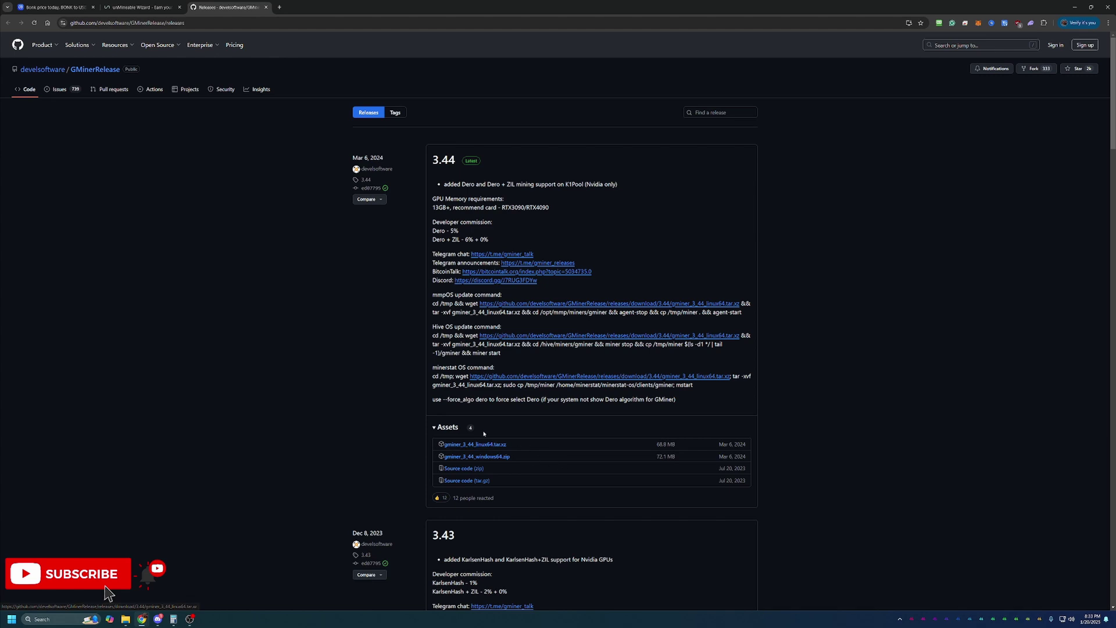
click(141, 4)
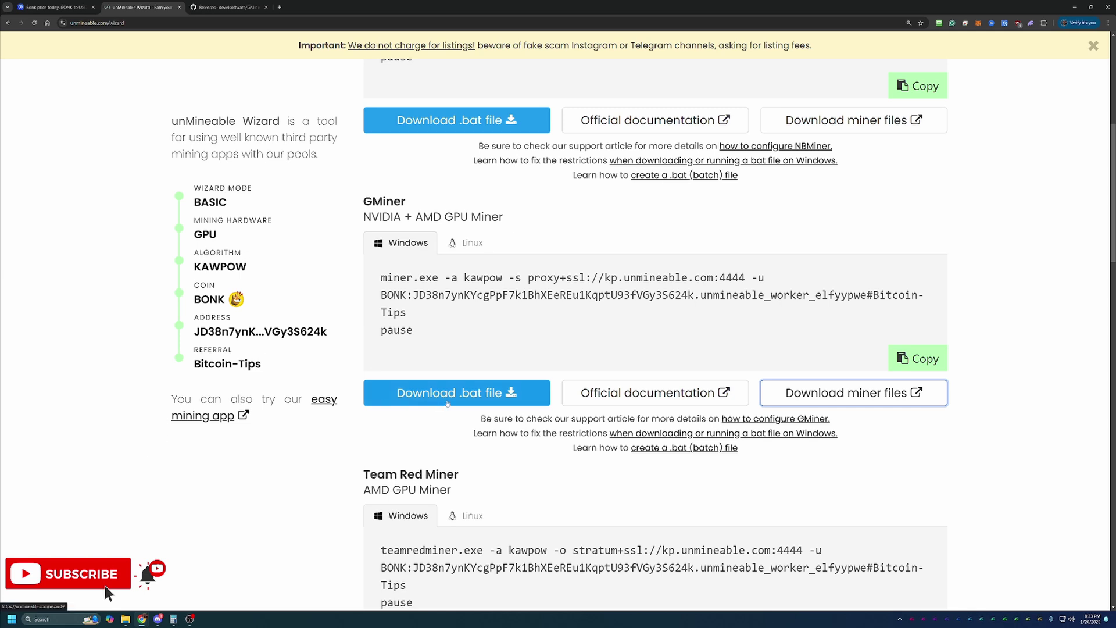
Step: Download GMiner's BONK .bat file, choose 'Download unverified file', and check the downloads list
click(512, 394)
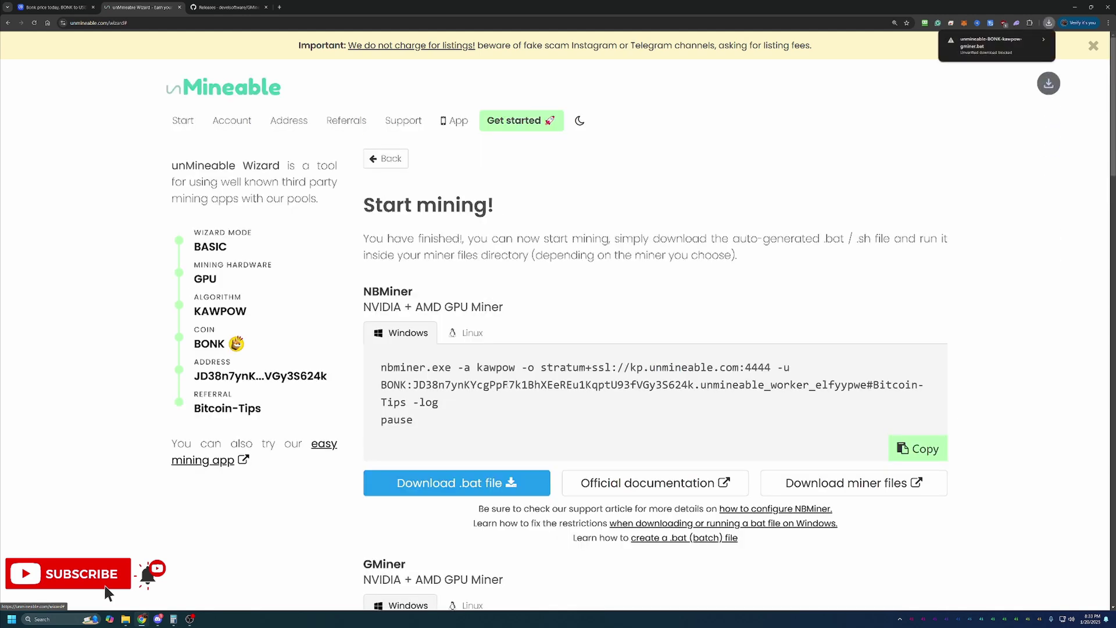
click(1005, 50)
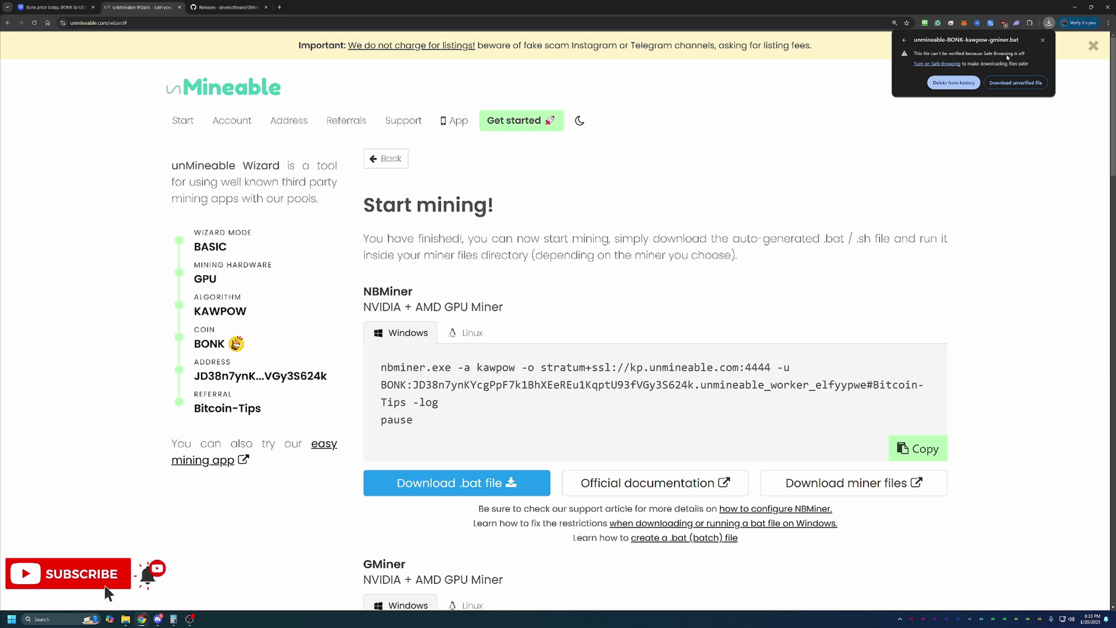
click(1022, 83)
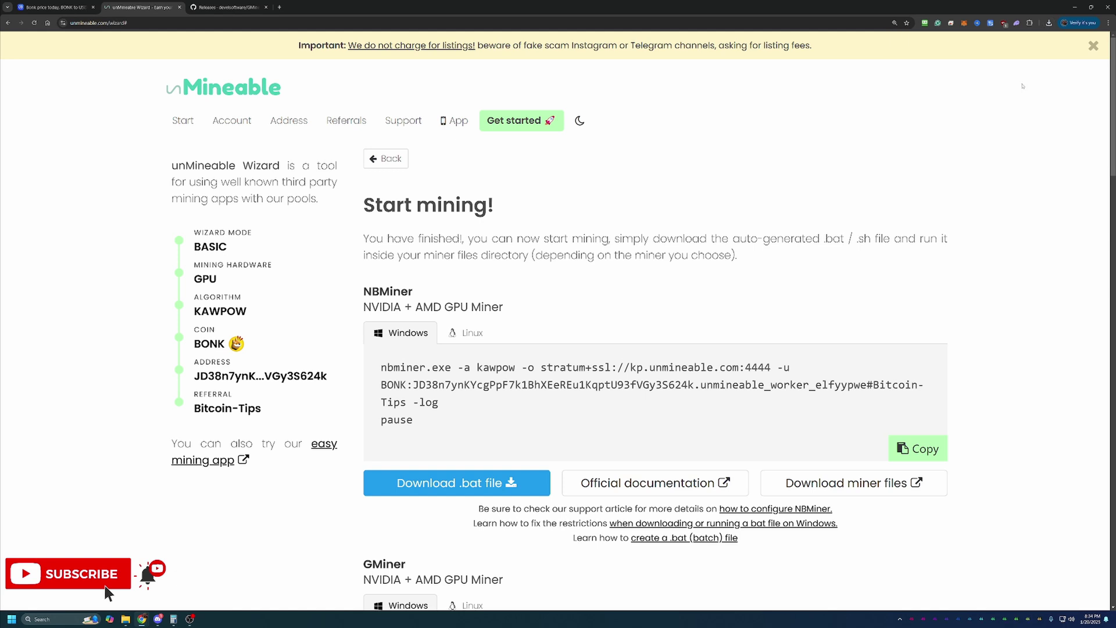
click(1050, 27)
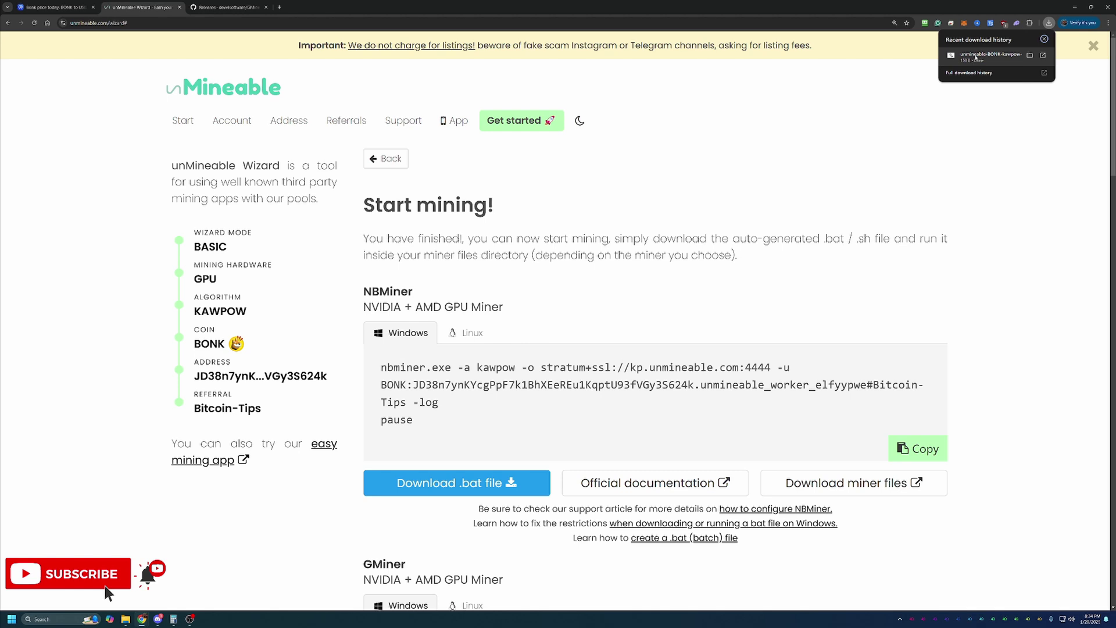
Step: Show the download in the gminer_3_44_windows64 folder and run unmineable-BONK-kawpow-gminer.bat
click(977, 56)
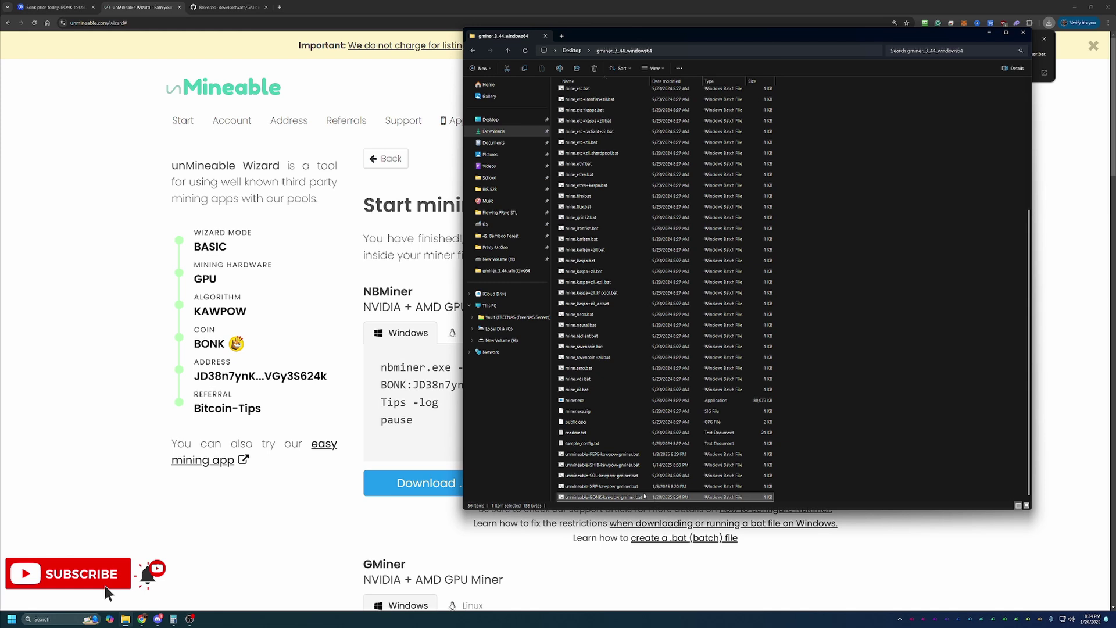
double_click(644, 496)
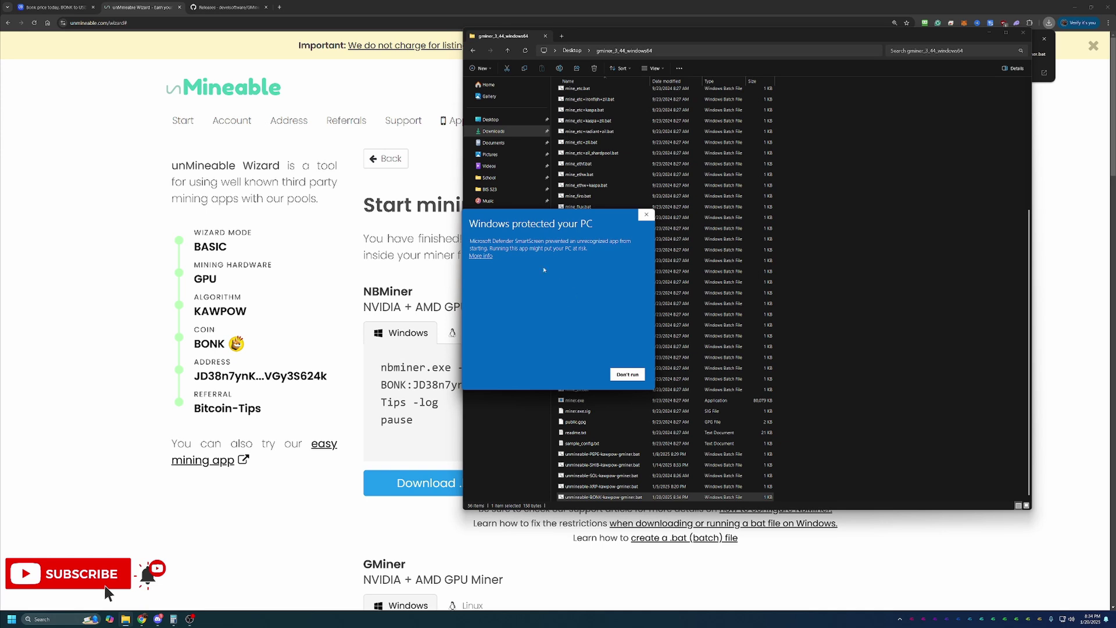
Step: Use SmartScreen's More info and Run anyway to start the GMiner batch file
click(491, 256)
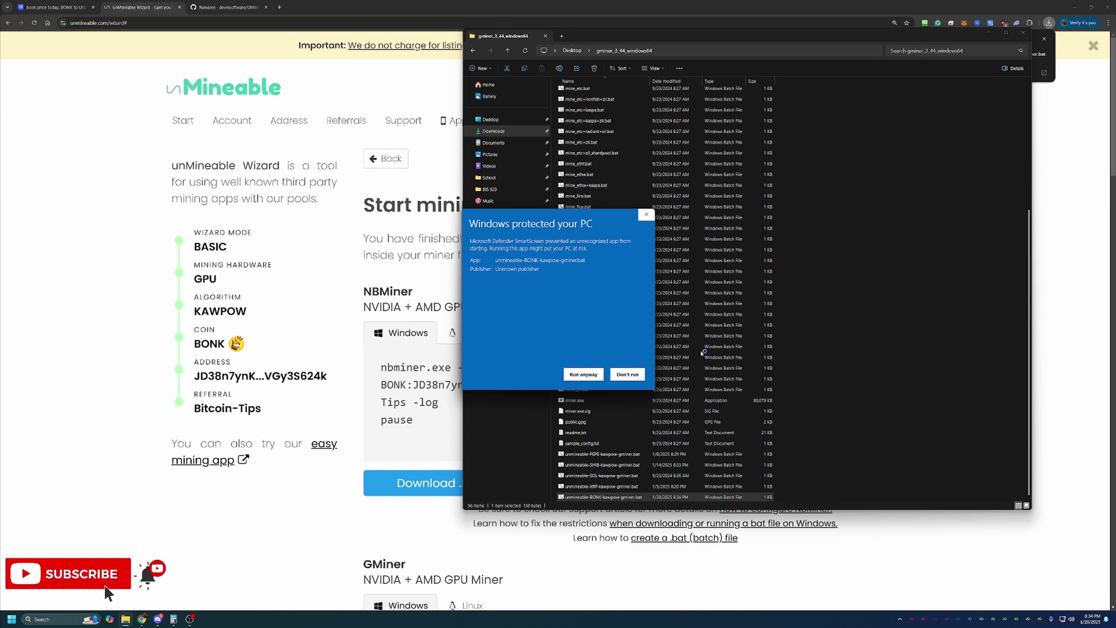
click(603, 374)
click(584, 375)
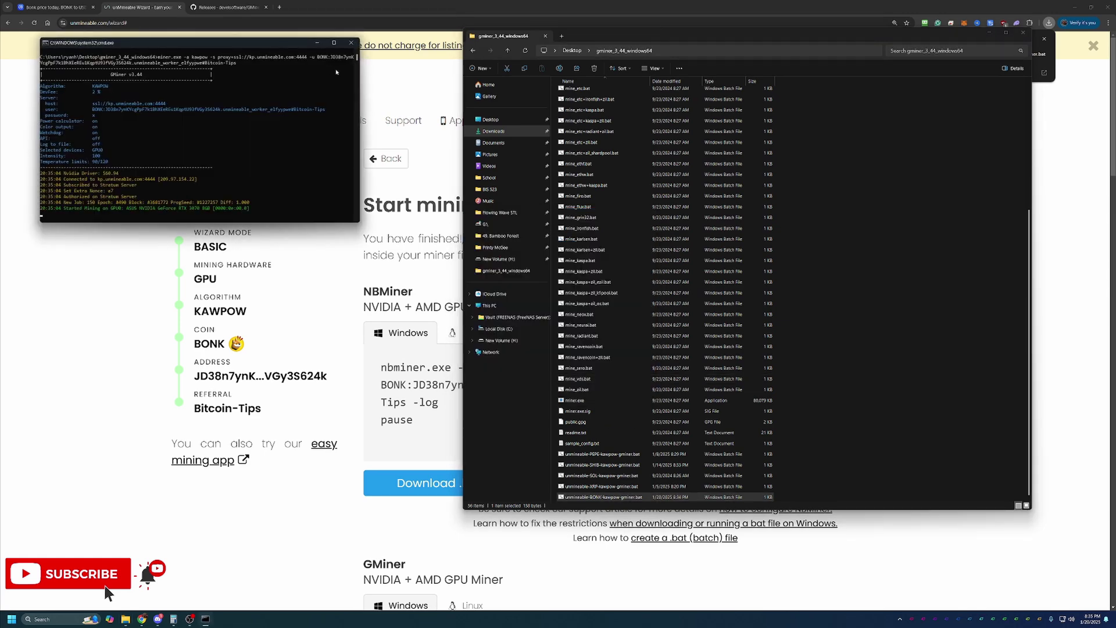
Step: Watch GMiner mine BONK until its first KAWPOW share is accepted, then close the console
click(989, 34)
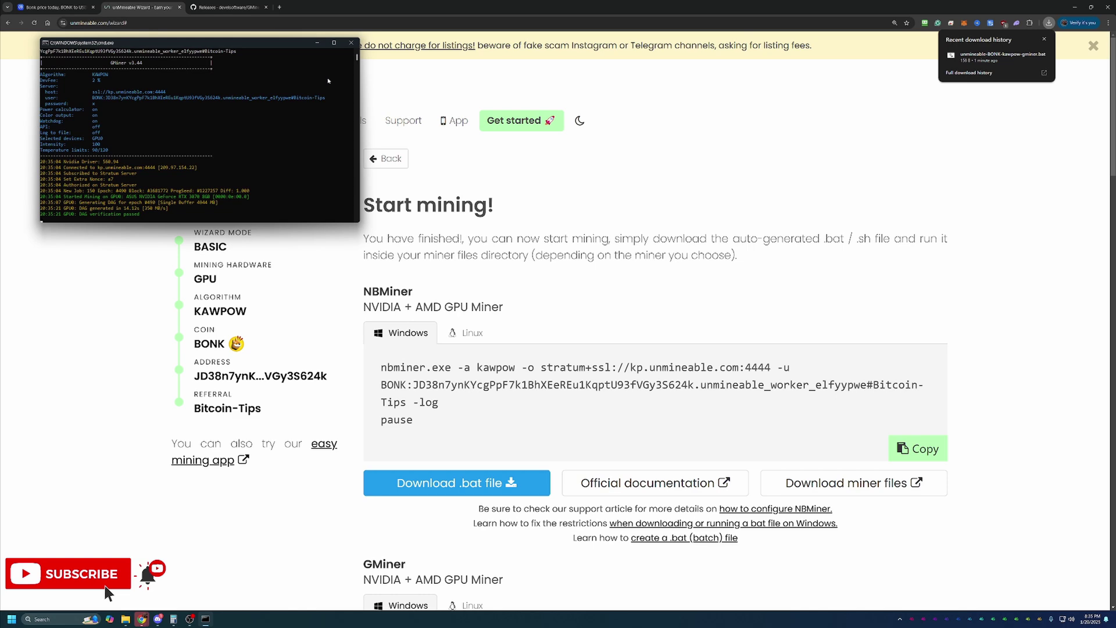
drag(239, 42, 284, 213)
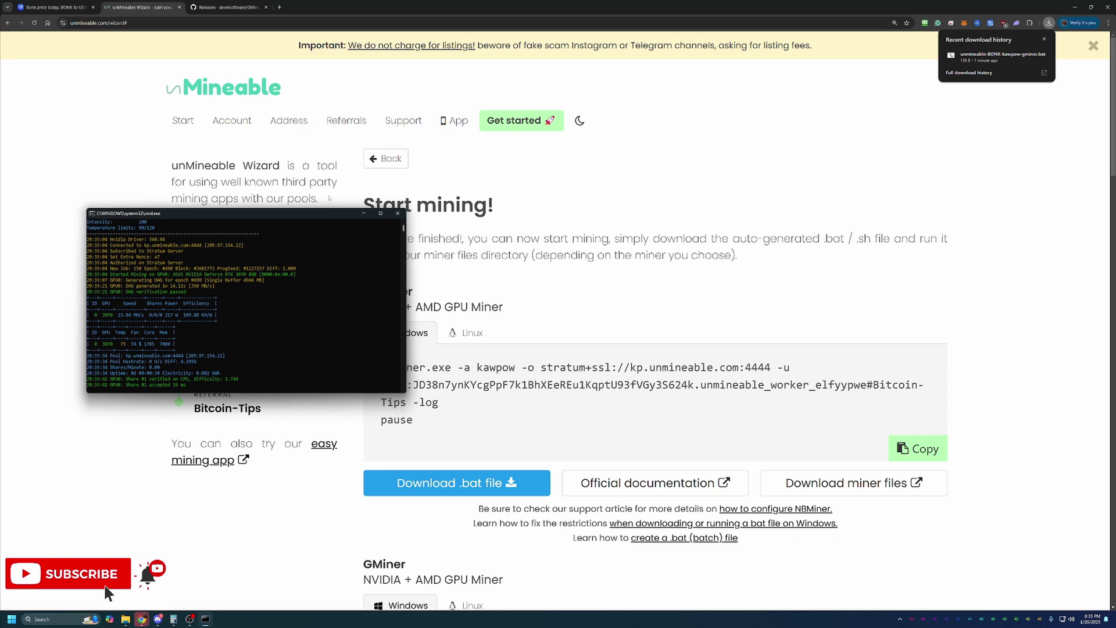
drag(241, 214, 390, 241)
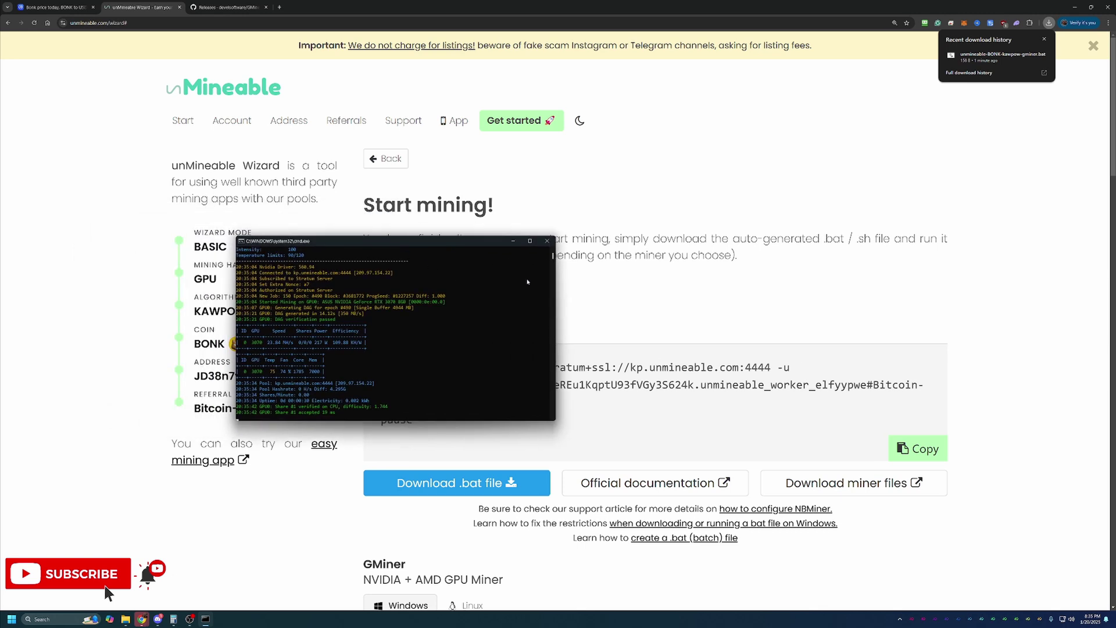
click(547, 241)
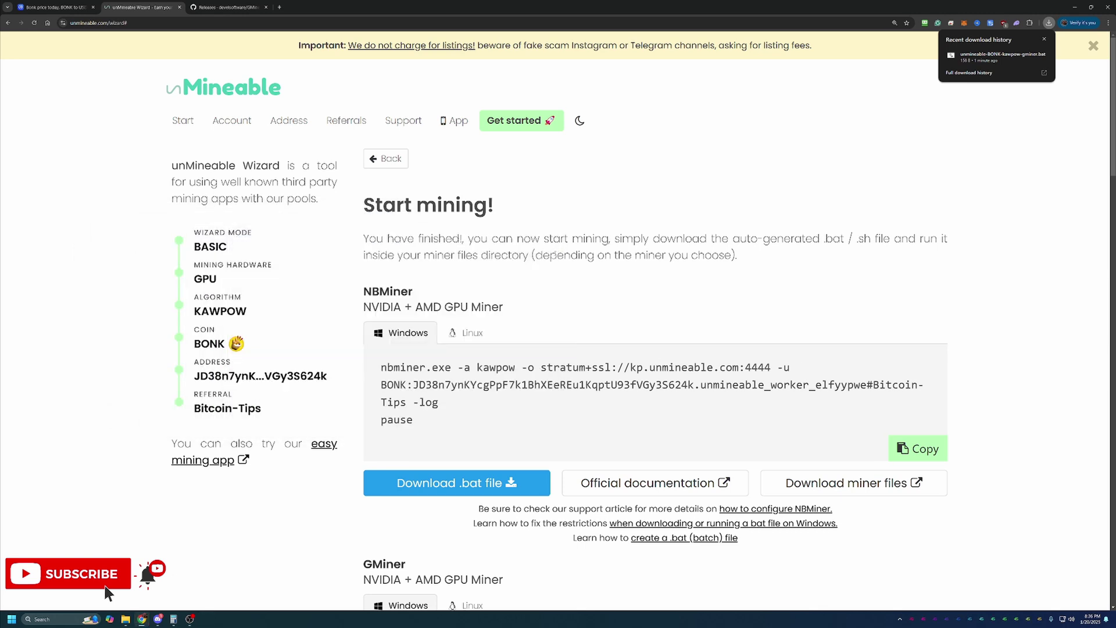